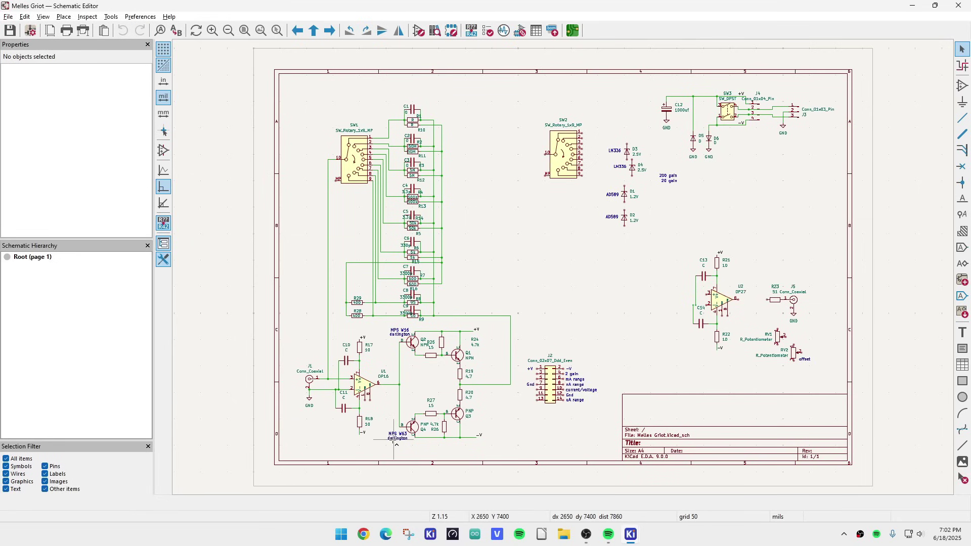
scroll(393, 444, left, 3)
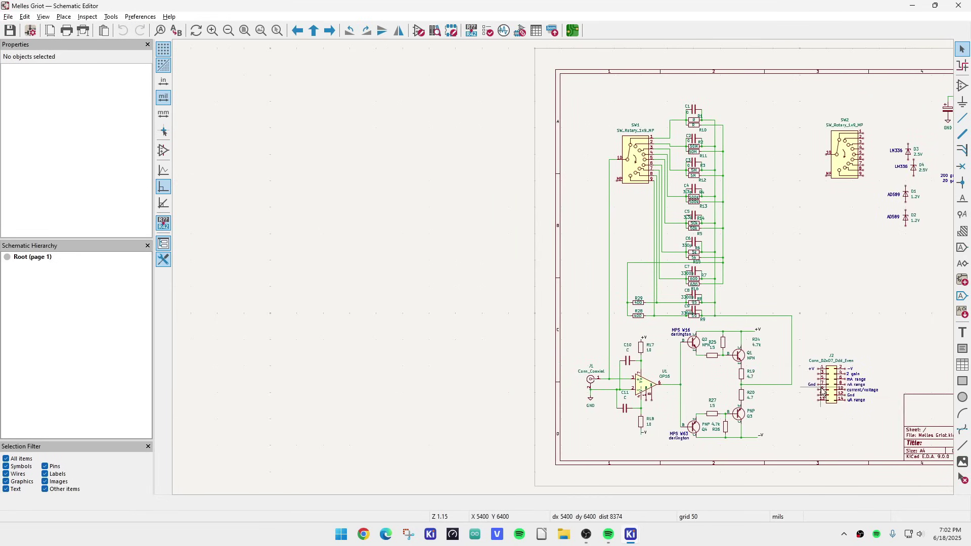
scroll(778, 367, down, 3)
scroll(488, 253, up, 5)
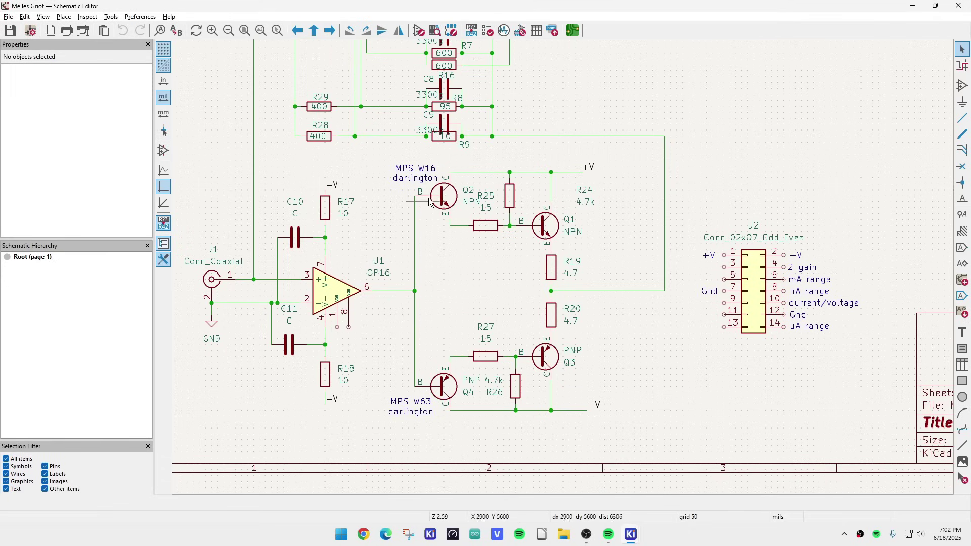
scroll(522, 287, down, 5)
scroll(563, 268, up, 5)
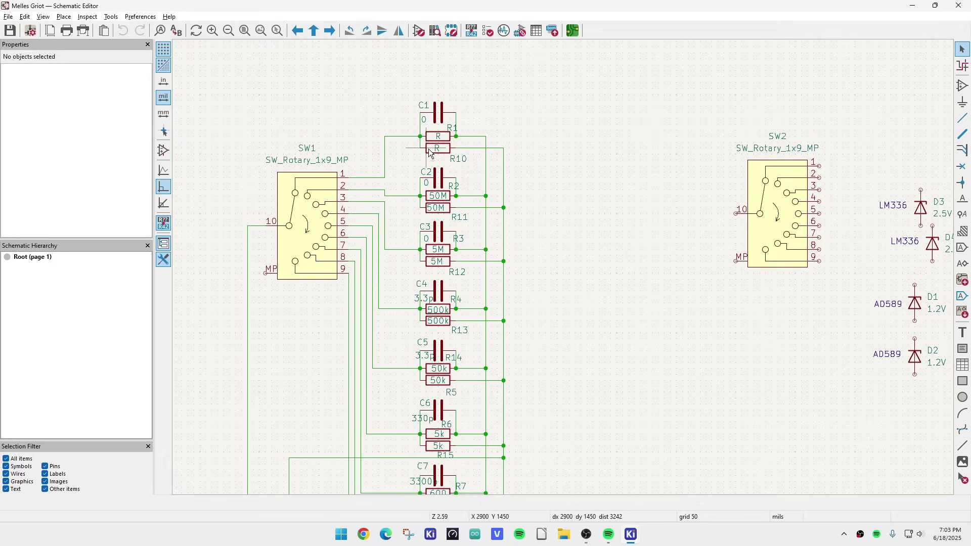
scroll(563, 272, down, 2)
scroll(563, 271, up, 3)
scroll(562, 272, down, 3)
scroll(645, 195, up, 2)
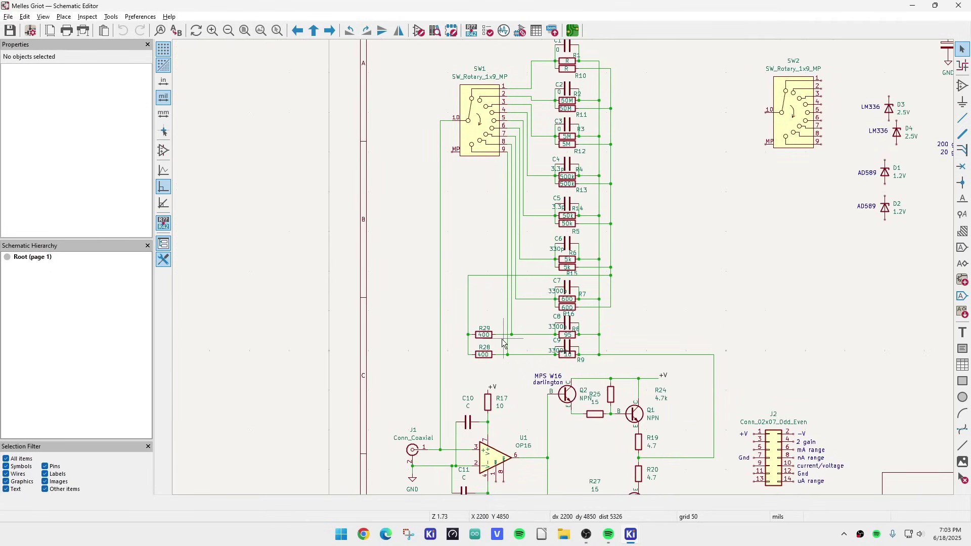
scroll(546, 372, down, 2)
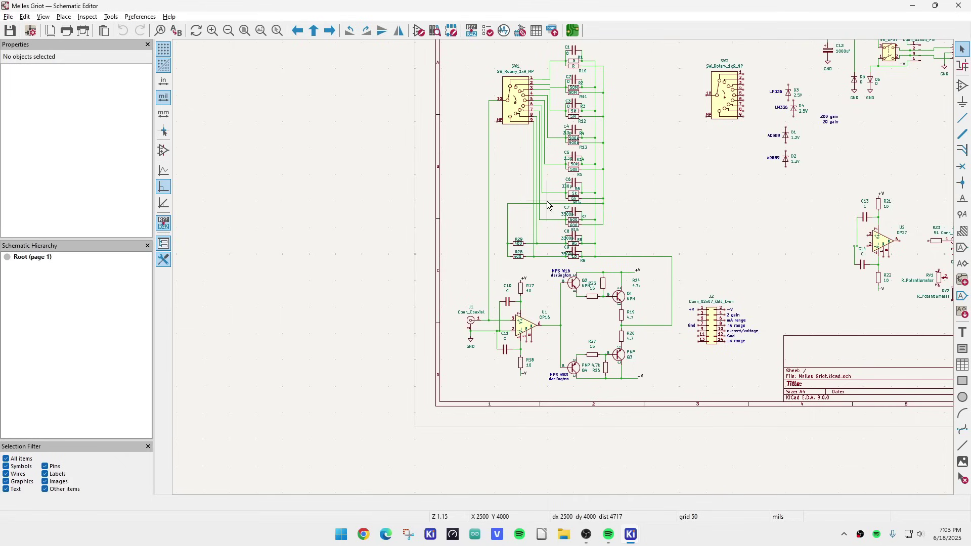
scroll(547, 201, down, 1)
scroll(859, 321, up, 3)
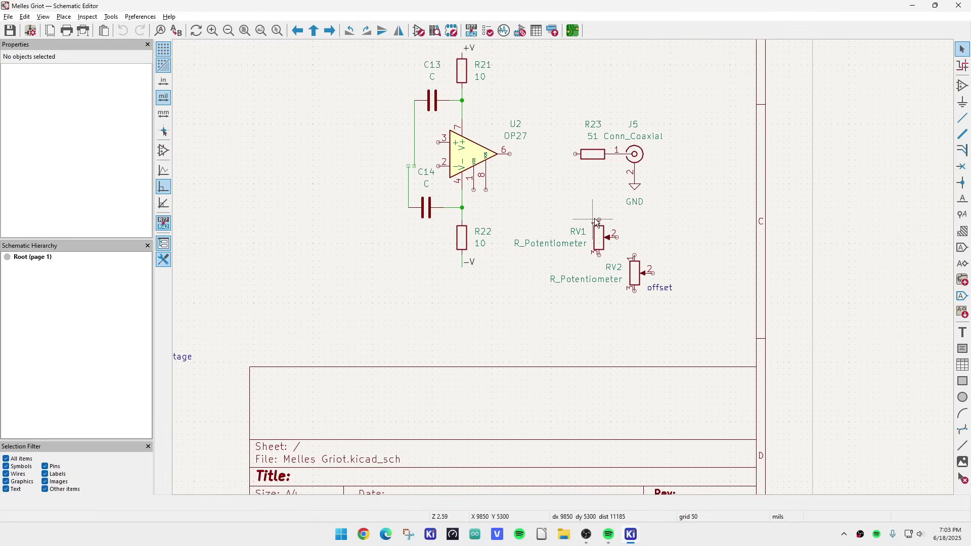
scroll(597, 222, down, 6)
scroll(566, 273, up, 3)
scroll(635, 230, up, 3)
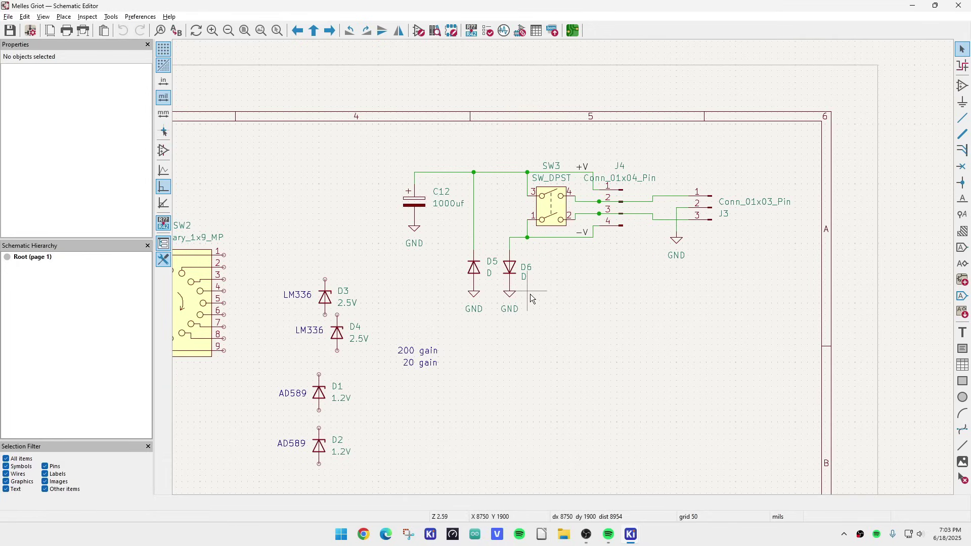
scroll(437, 216, down, 2)
scroll(566, 272, down, 2)
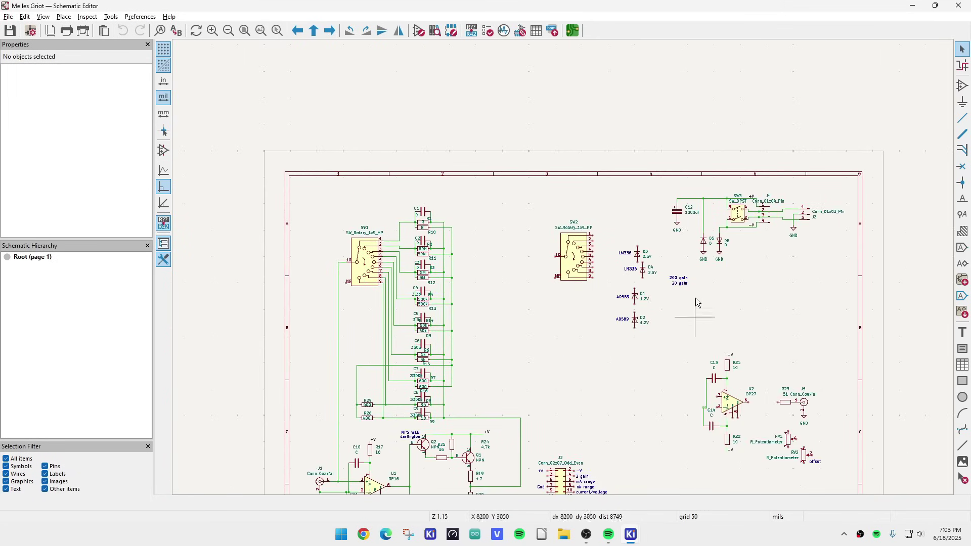
scroll(697, 297, up, 6)
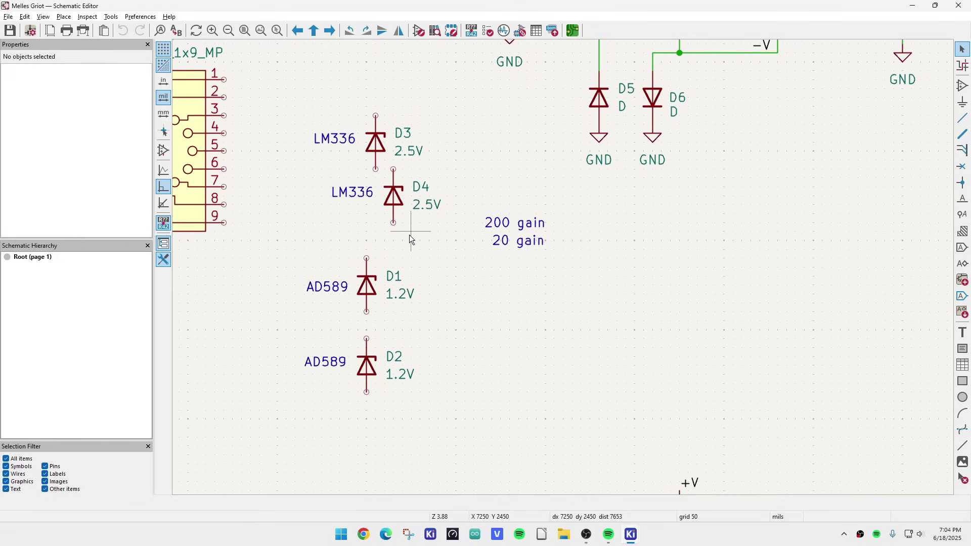
scroll(410, 238, down, 4)
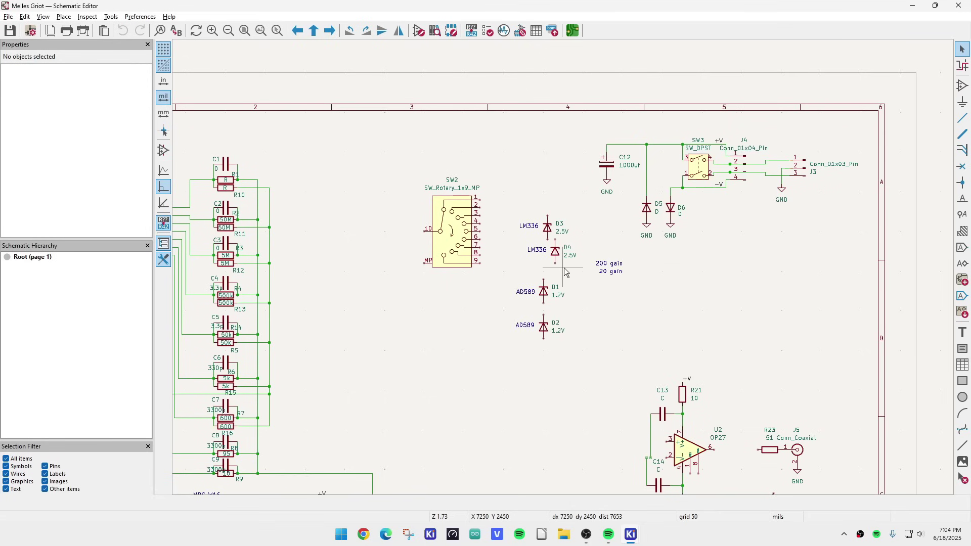
scroll(532, 277, down, 3)
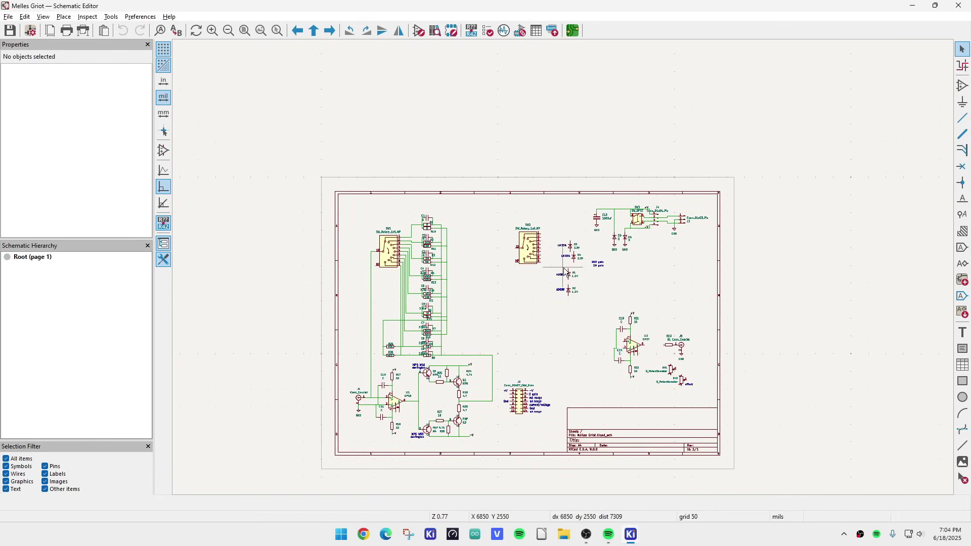
scroll(543, 404, up, 5)
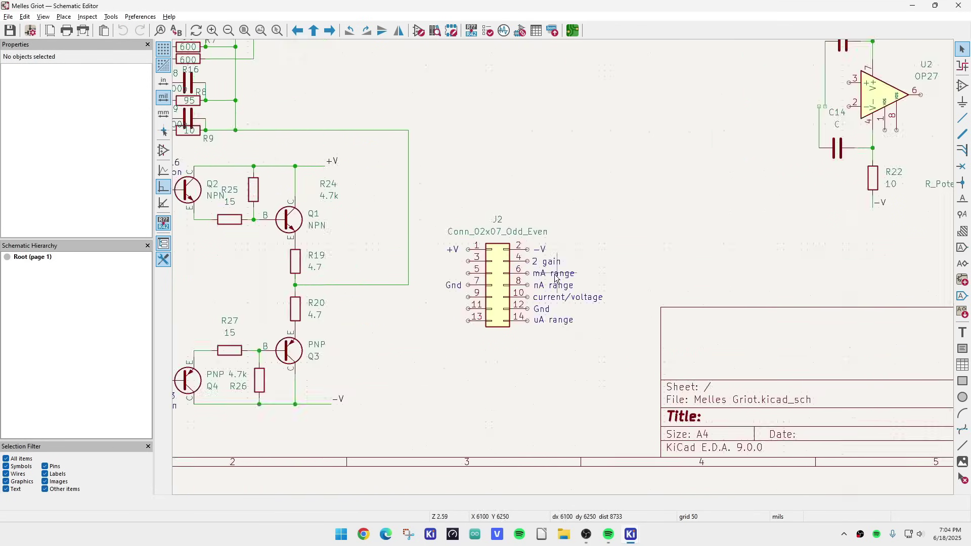
scroll(555, 279, up, 3)
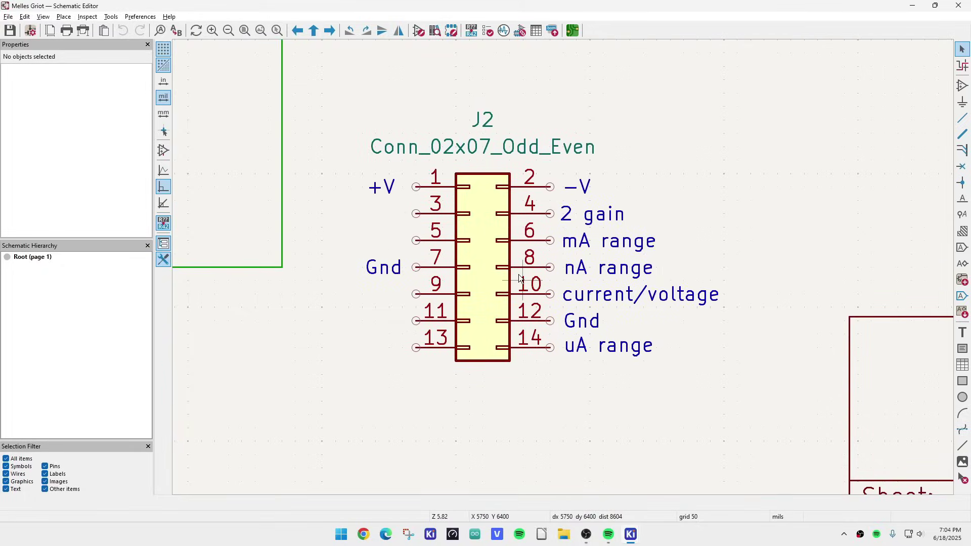
scroll(442, 308, up, 2)
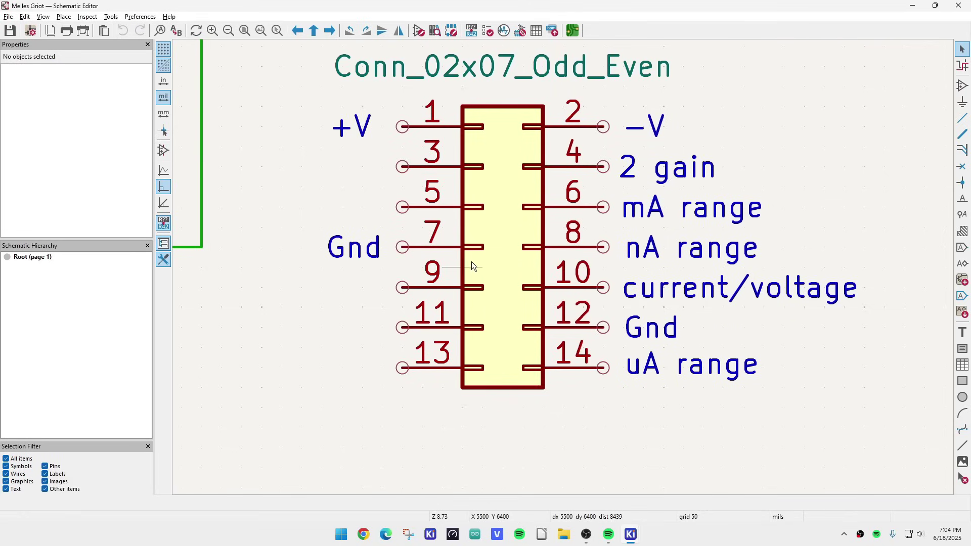
scroll(471, 262, down, 3)
scroll(563, 268, up, 4)
scroll(657, 270, down, 2)
scroll(563, 268, up, 2)
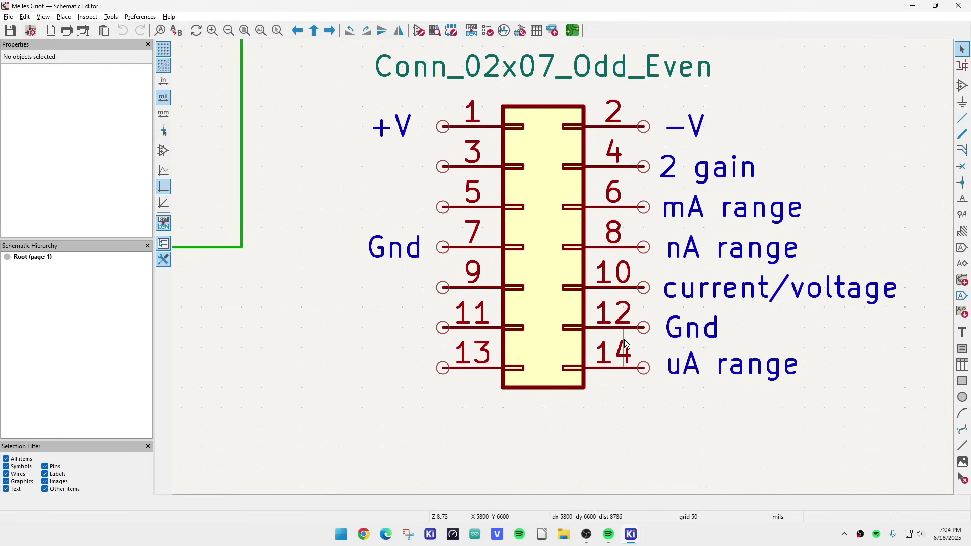
scroll(508, 171, down, 5)
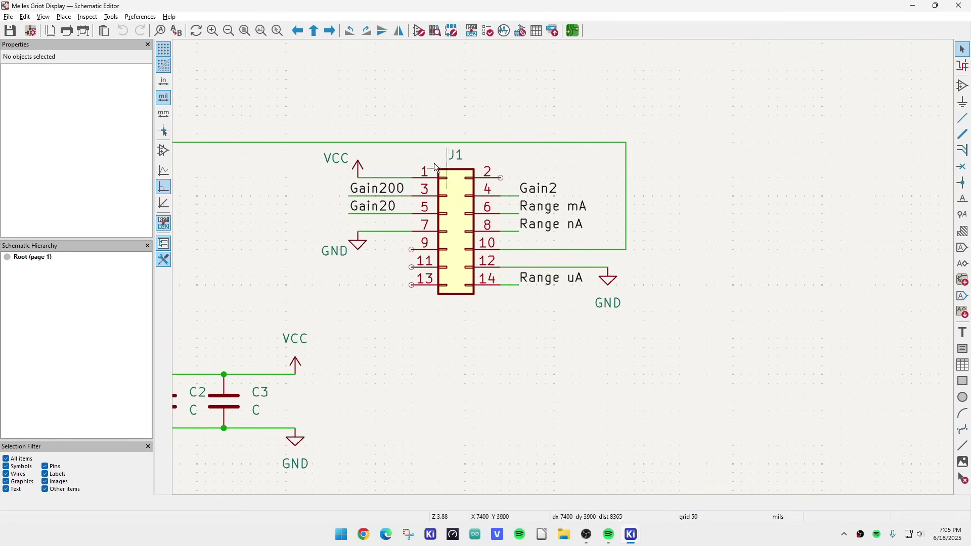
- Zoom in and out around connector J1 and the ATtiny on the Melles Griot Display schematic
scroll(365, 199, down, 8)
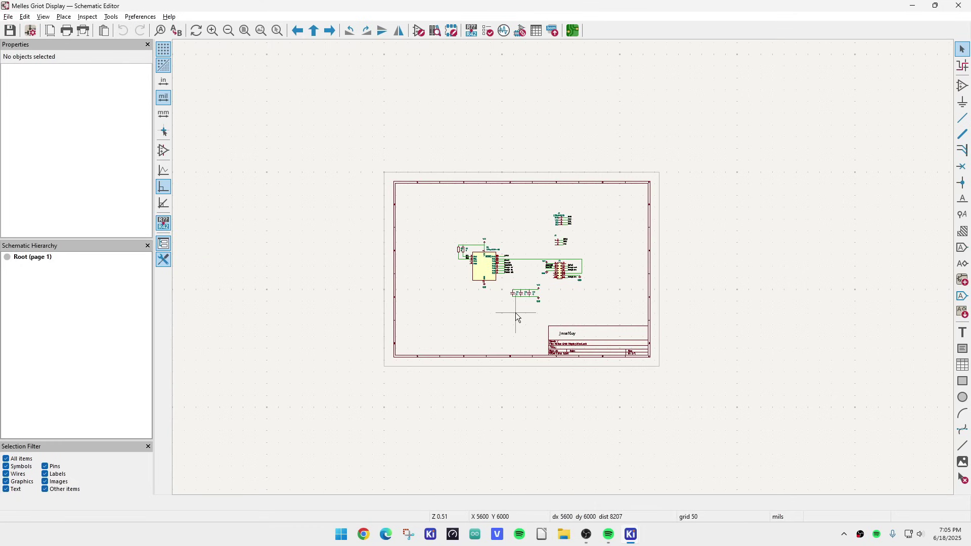
scroll(518, 318, up, 6)
scroll(543, 303, down, 8)
scroll(564, 272, up, 10)
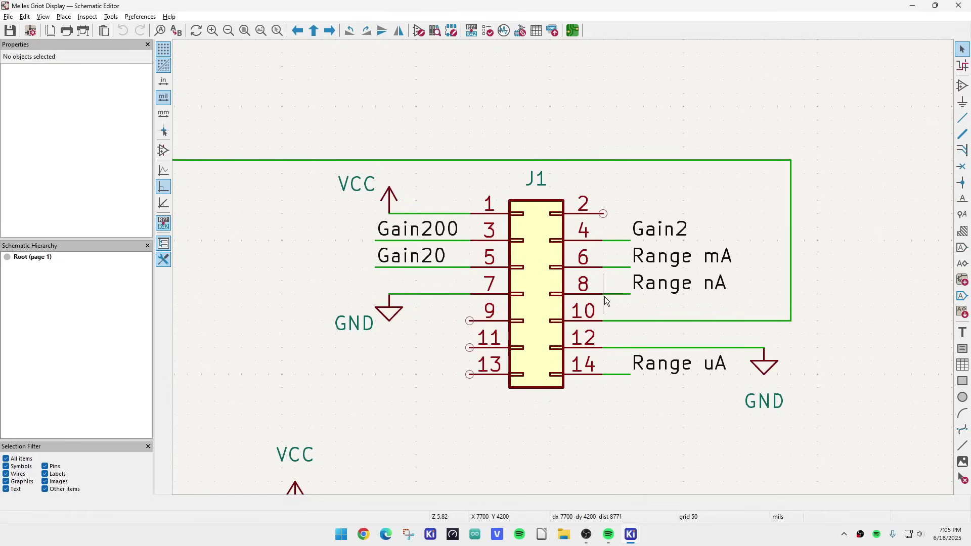
scroll(605, 296, down, 3)
scroll(565, 272, up, 5)
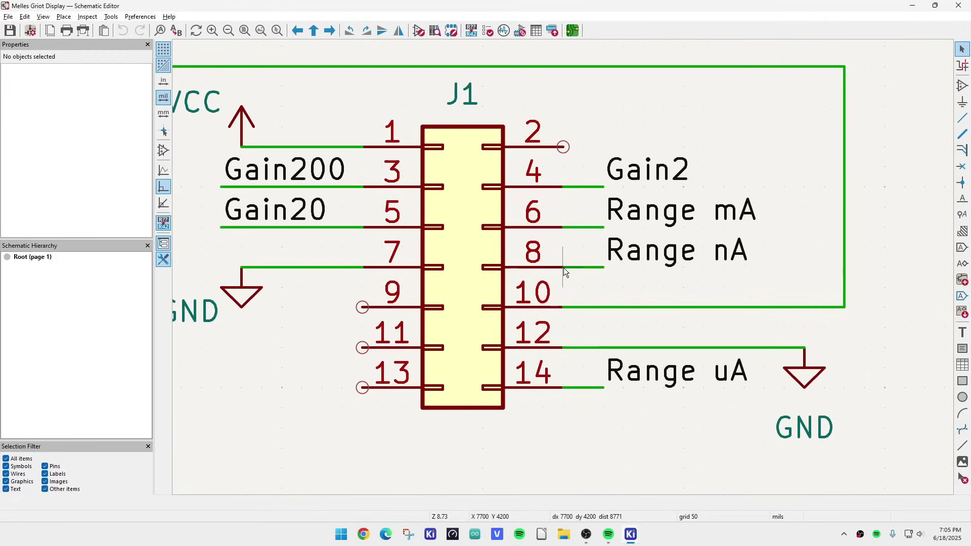
scroll(549, 302, down, 8)
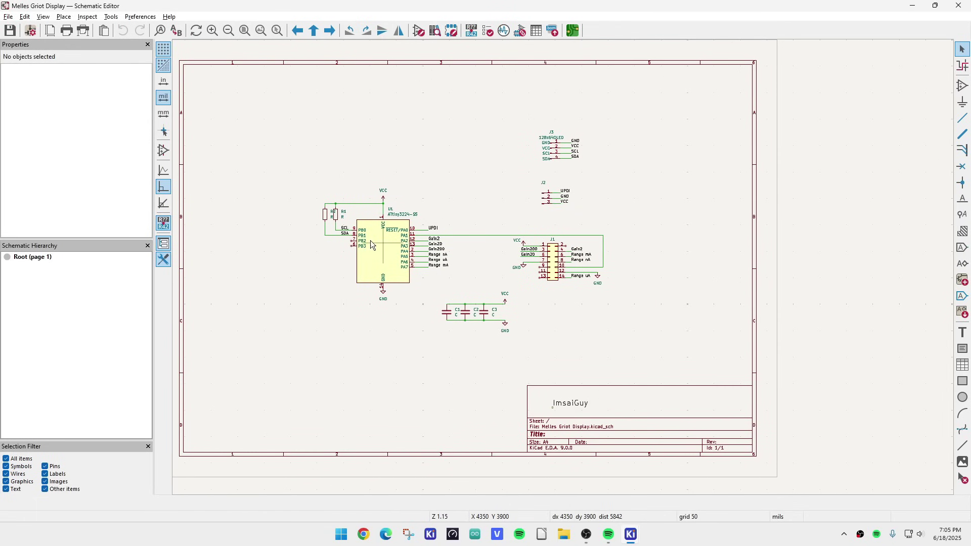
scroll(397, 252, up, 5)
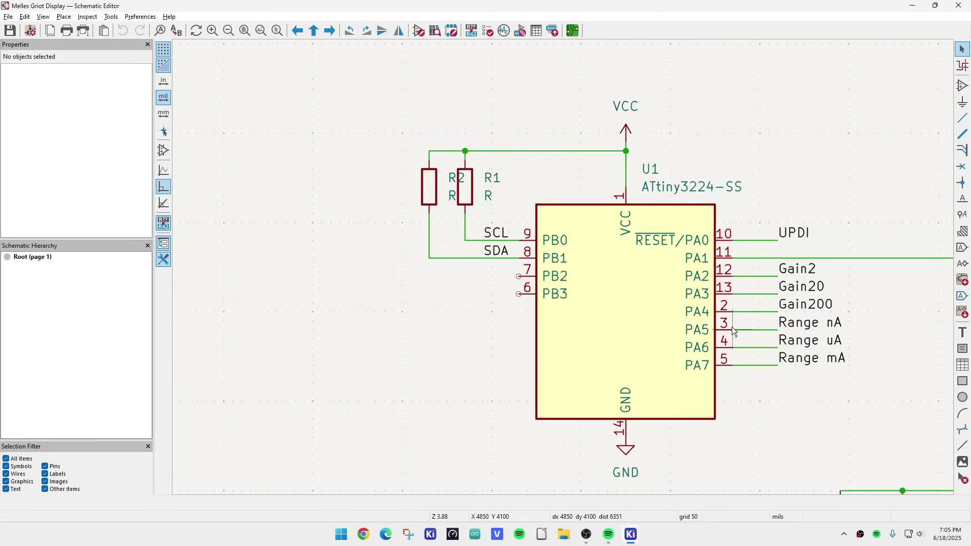
scroll(732, 327, down, 1)
scroll(546, 284, up, 1)
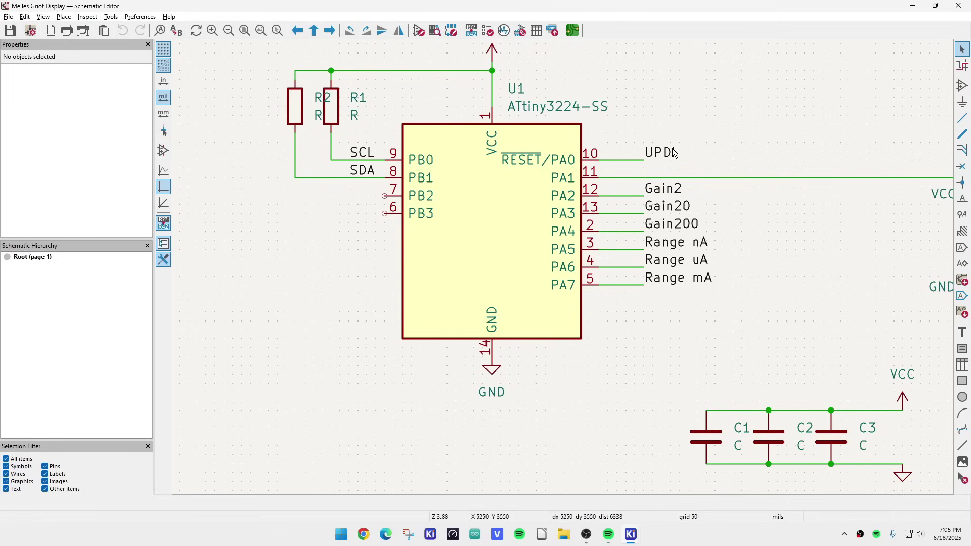
scroll(674, 153, down, 2)
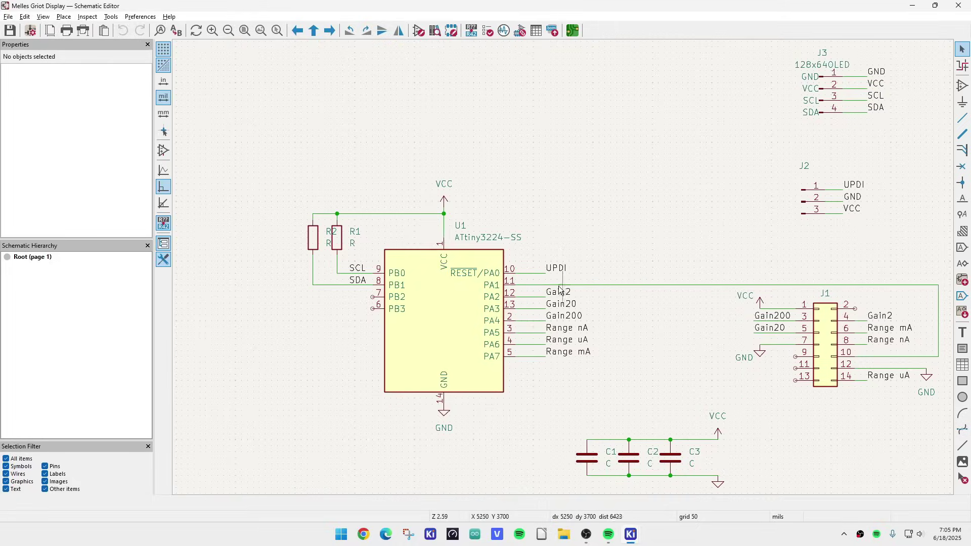
scroll(561, 285, up, 6)
scroll(465, 245, down, 3)
scroll(565, 272, down, 1)
scroll(565, 272, up, 1)
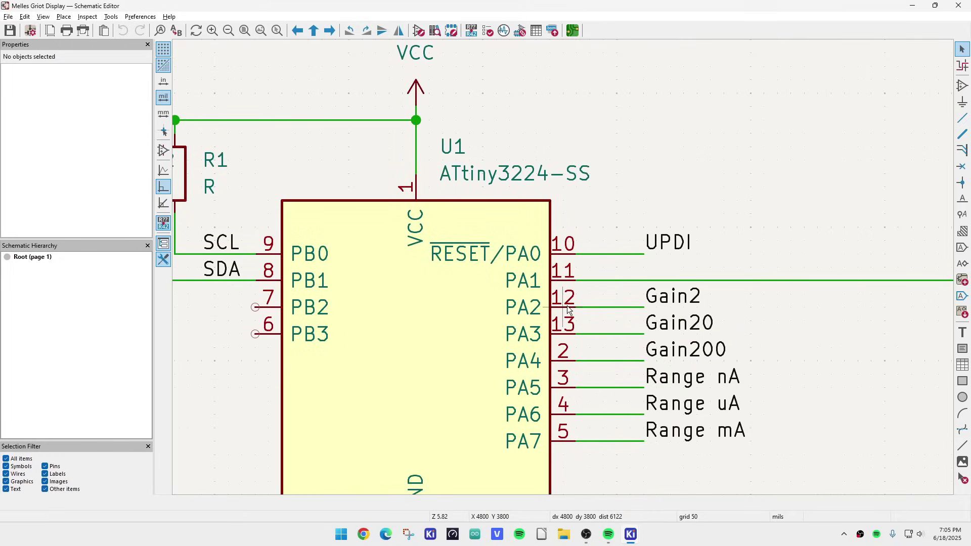
scroll(480, 303, down, 1)
scroll(563, 267, up, 1)
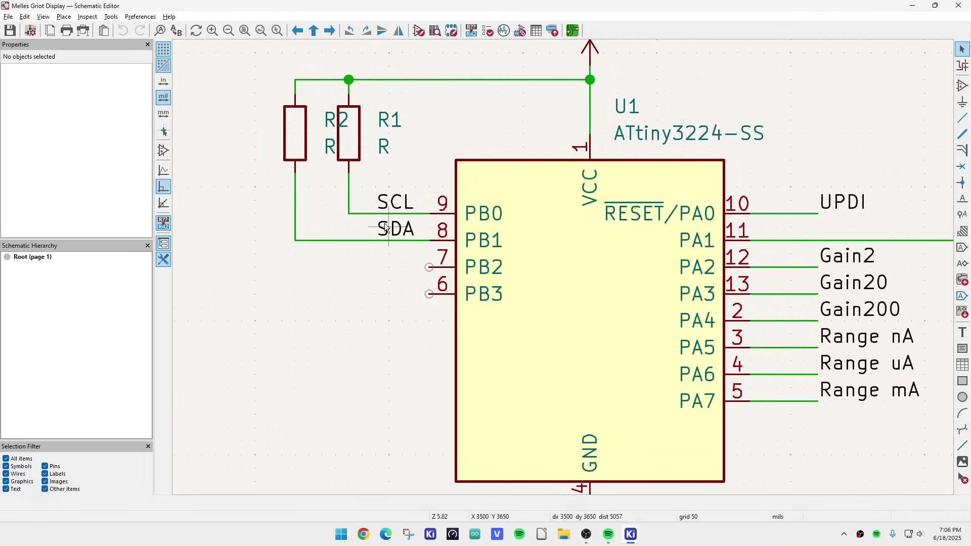
scroll(385, 228, down, 6)
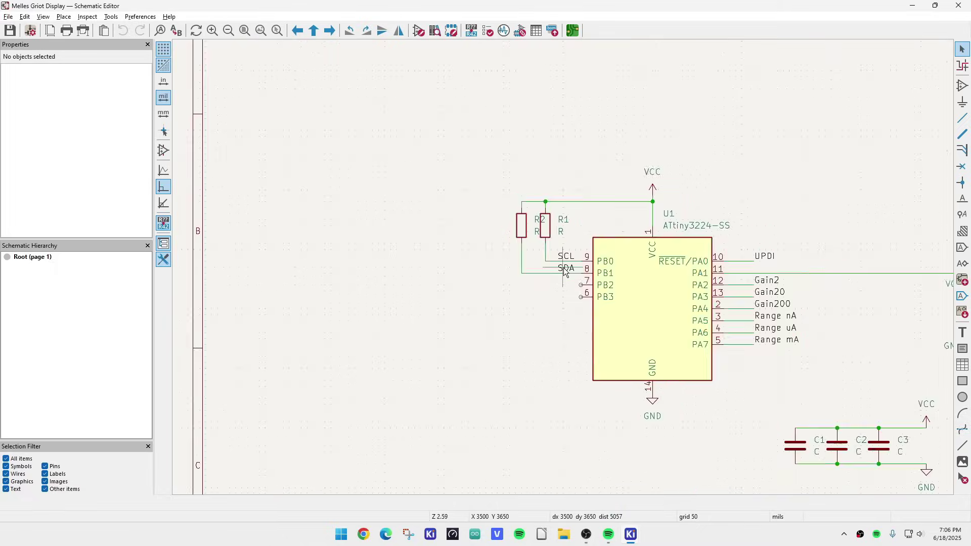
scroll(736, 209, up, 8)
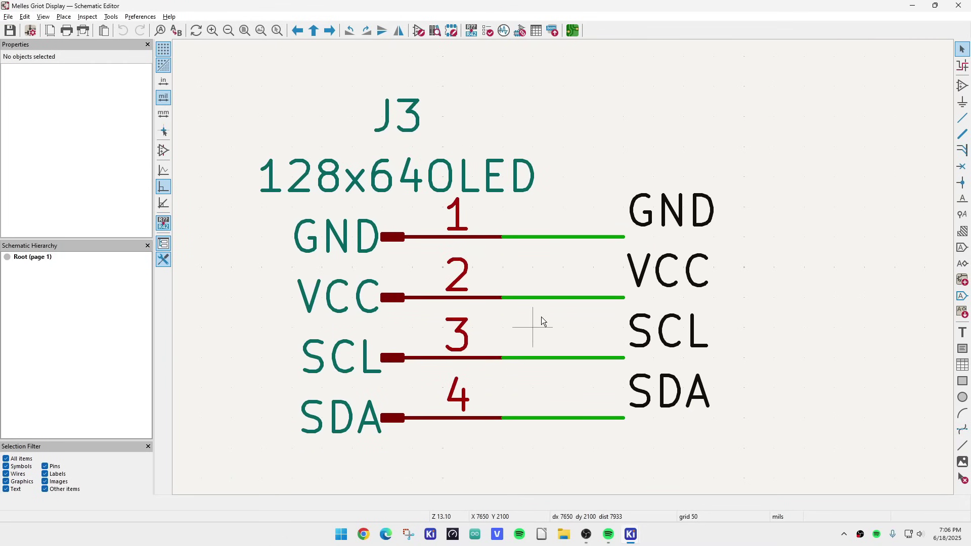
scroll(563, 271, down, 6)
scroll(566, 273, down, 2)
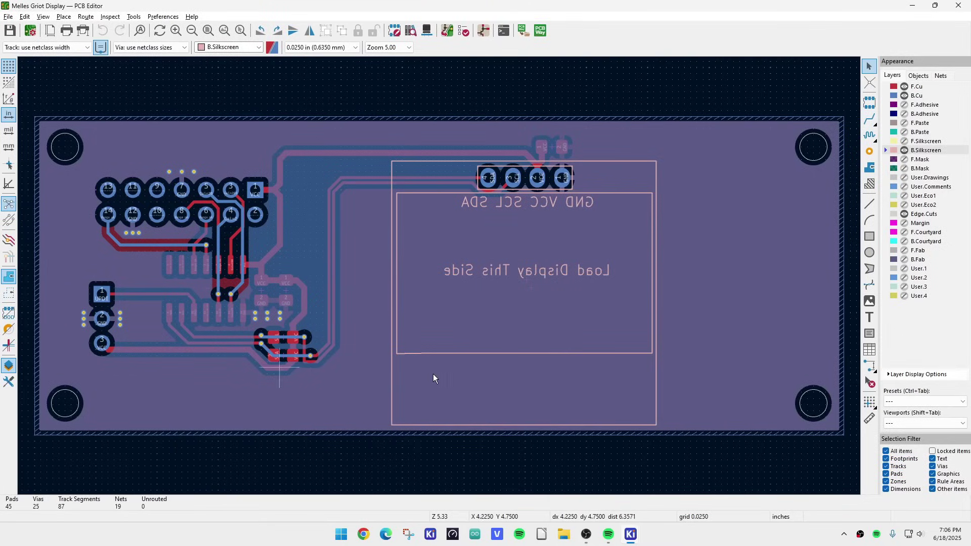
- Make F.Cu the active layer, hide B.Cu to inspect front traces, then show B.Cu again
click(916, 88)
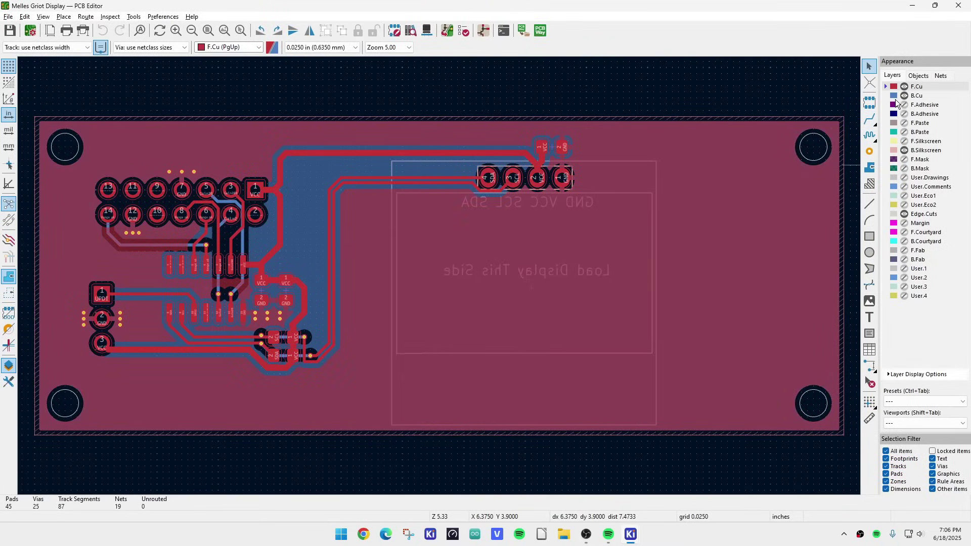
click(903, 96)
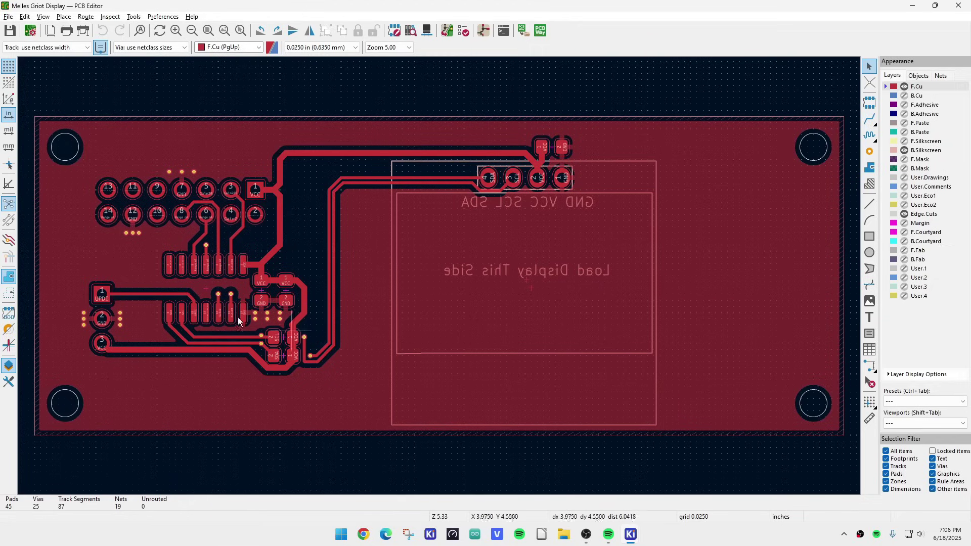
scroll(439, 280, up, 3)
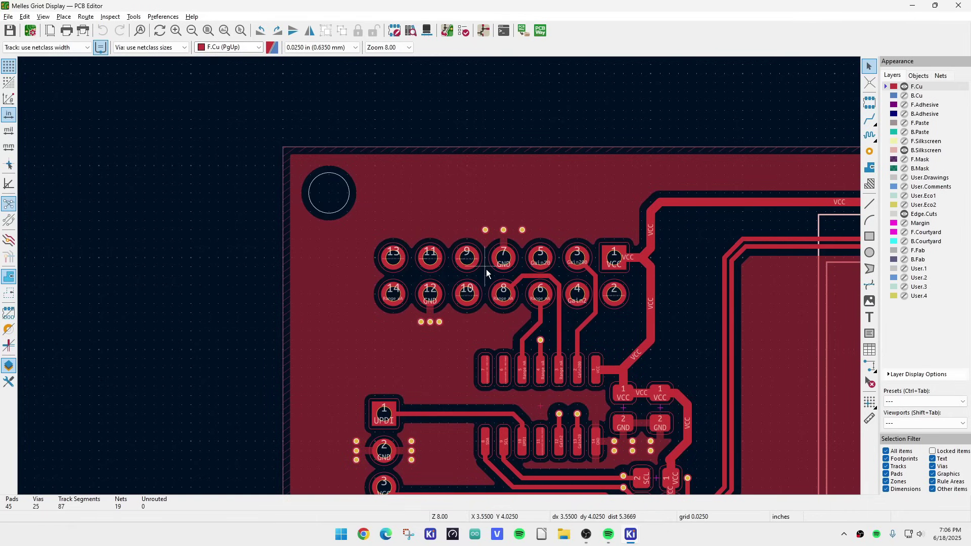
scroll(486, 269, down, 3)
scroll(476, 408, up, 3)
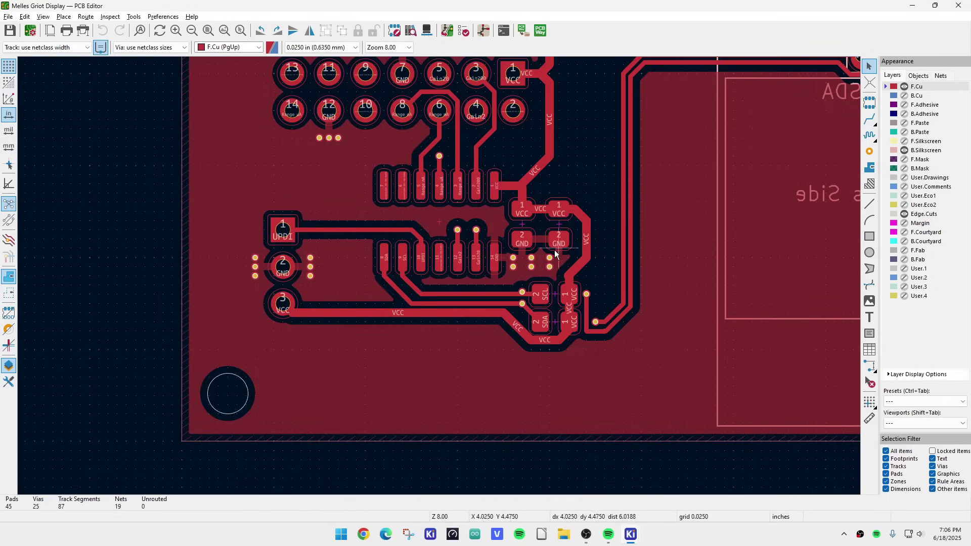
scroll(556, 249, up, 3)
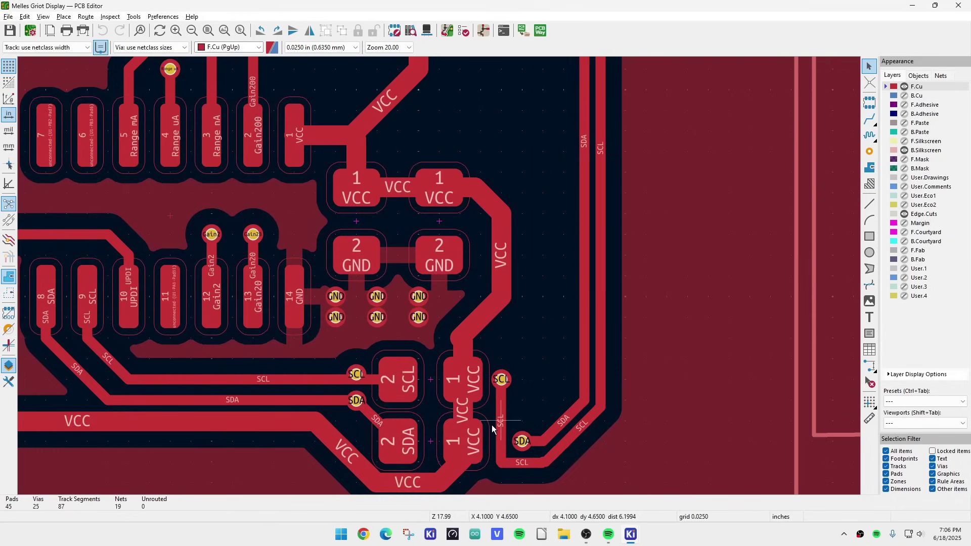
scroll(492, 424, down, 5)
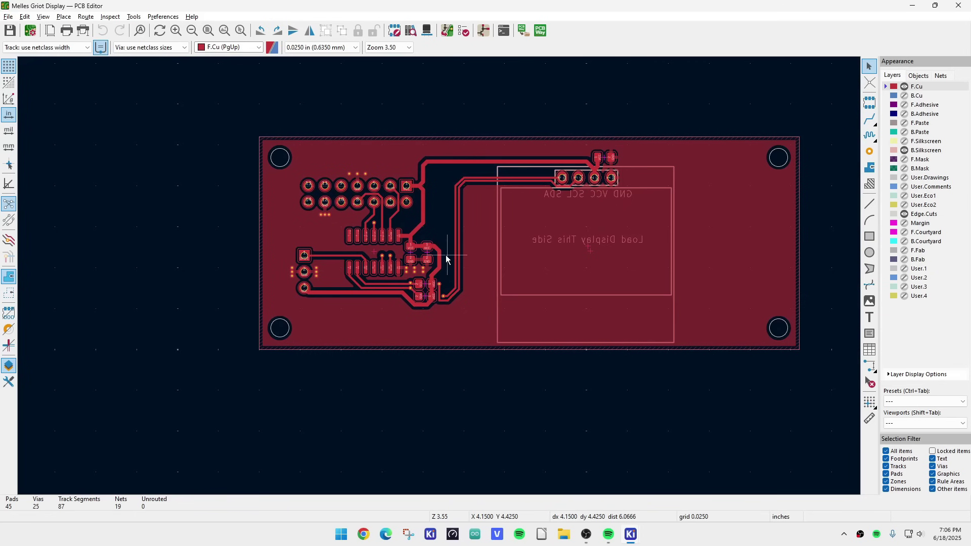
scroll(446, 259, up, 1)
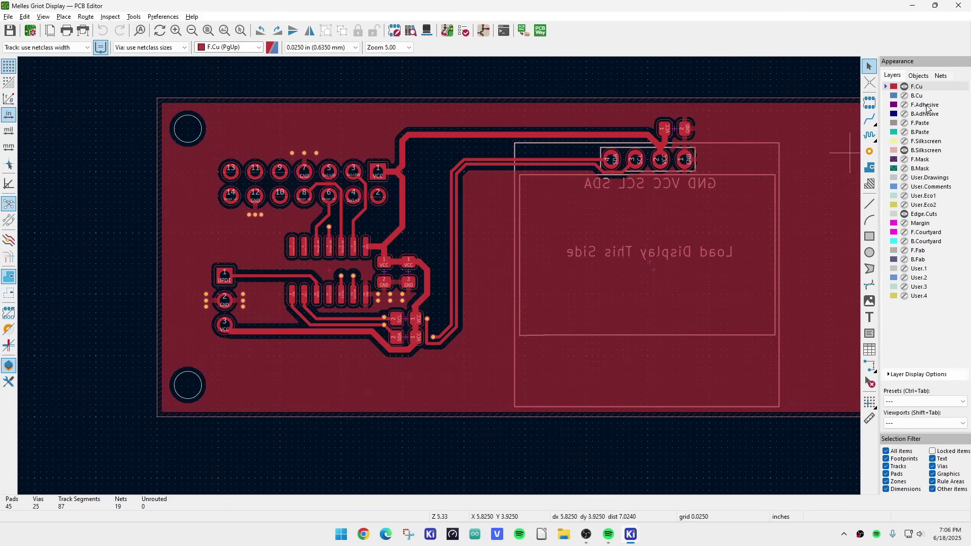
click(904, 96)
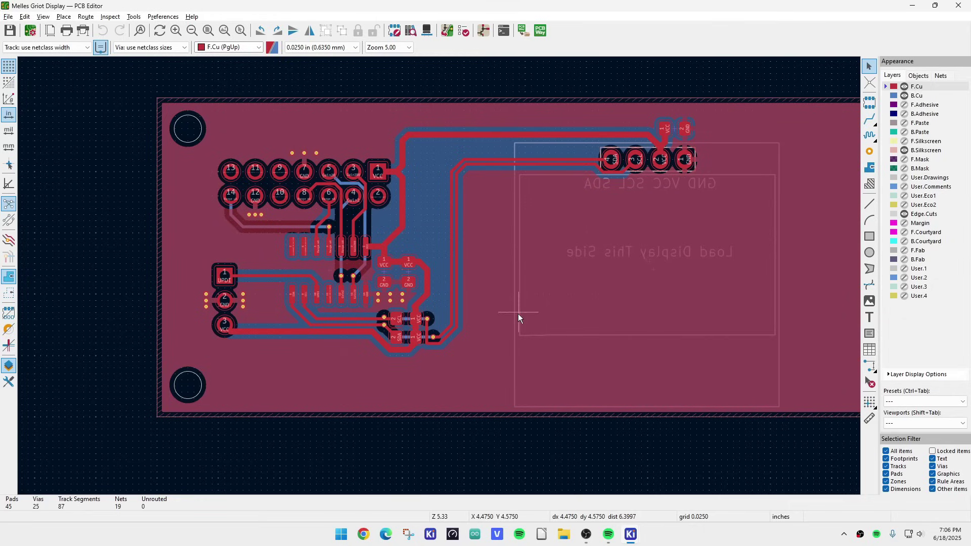
- Open the board in the 3D Viewer and tilt it into a perspective view
click(44, 18)
click(73, 62)
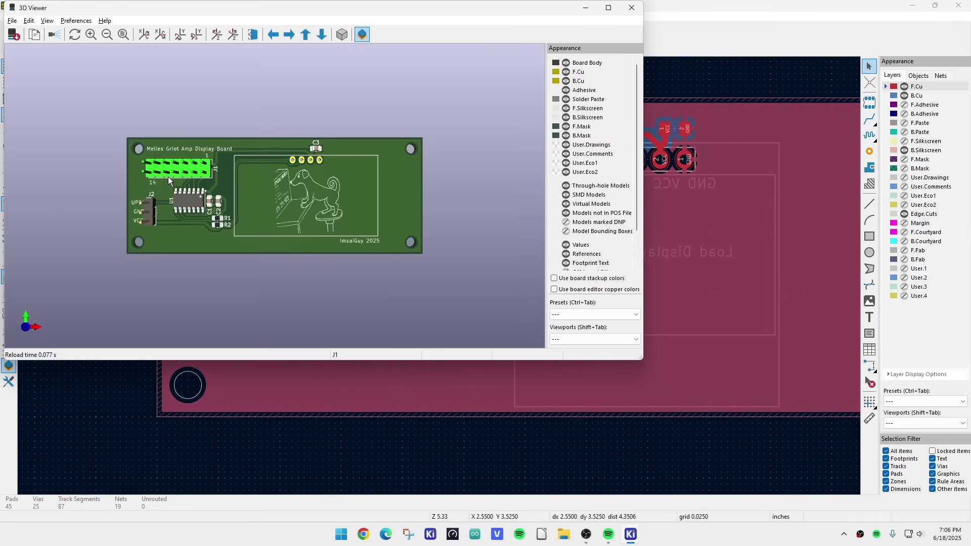
scroll(168, 181, up, 3)
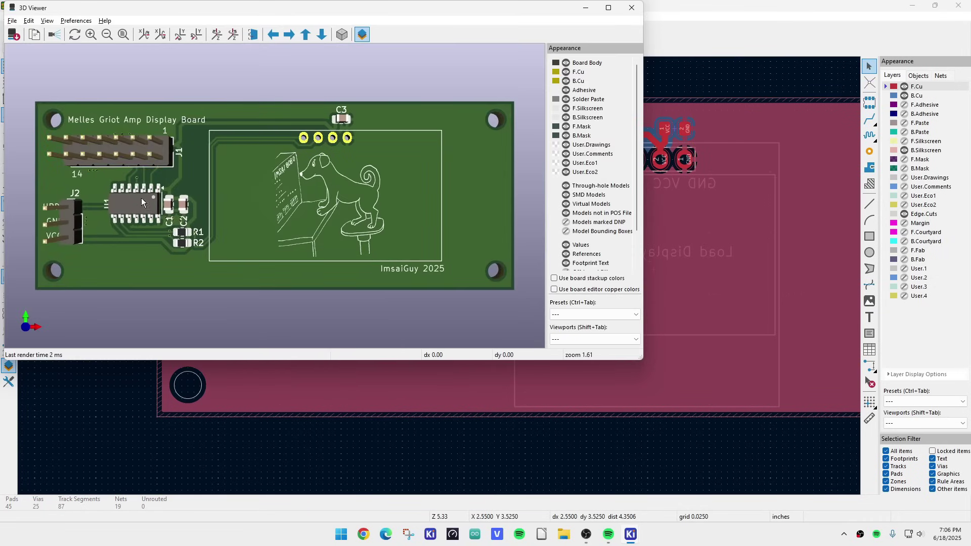
drag(142, 202, 244, 176)
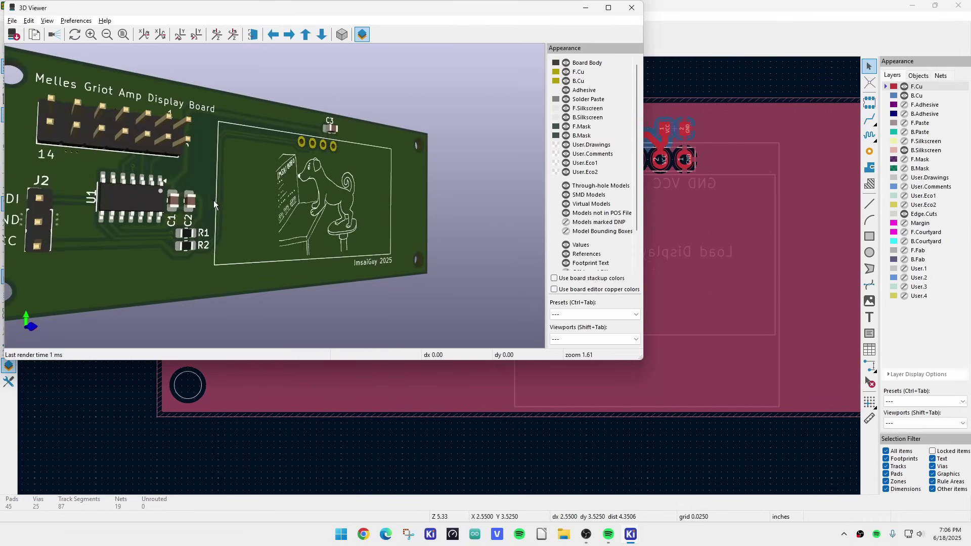
drag(84, 229, 414, 277)
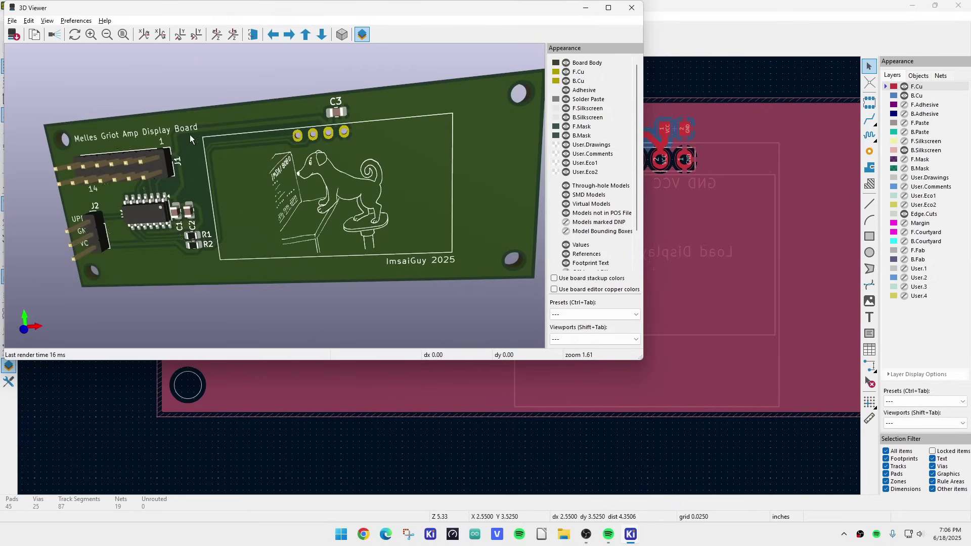
drag(330, 133, 200, 171)
- Orbit the rendered board to inspect its underside and header pins, then return to the top side
drag(165, 229, 289, 175)
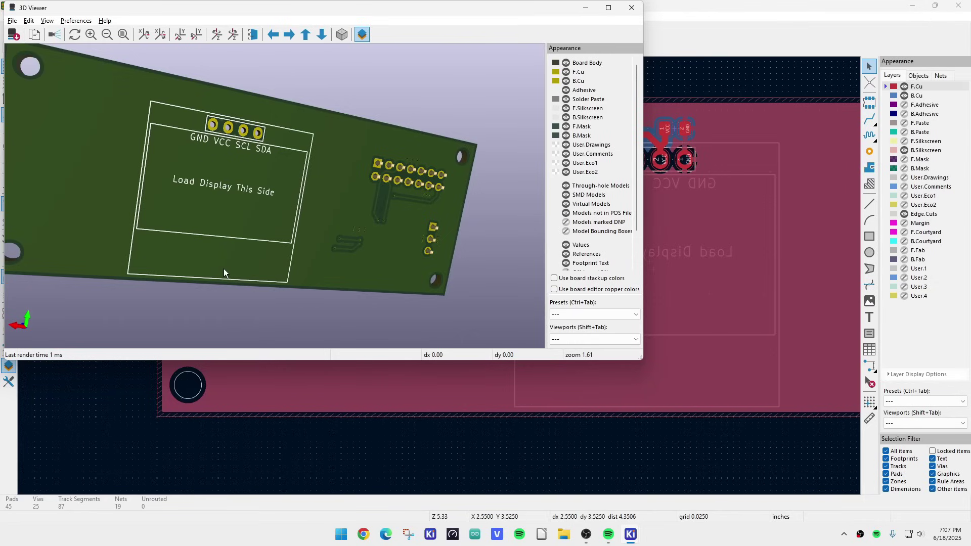
drag(217, 260, 494, 249)
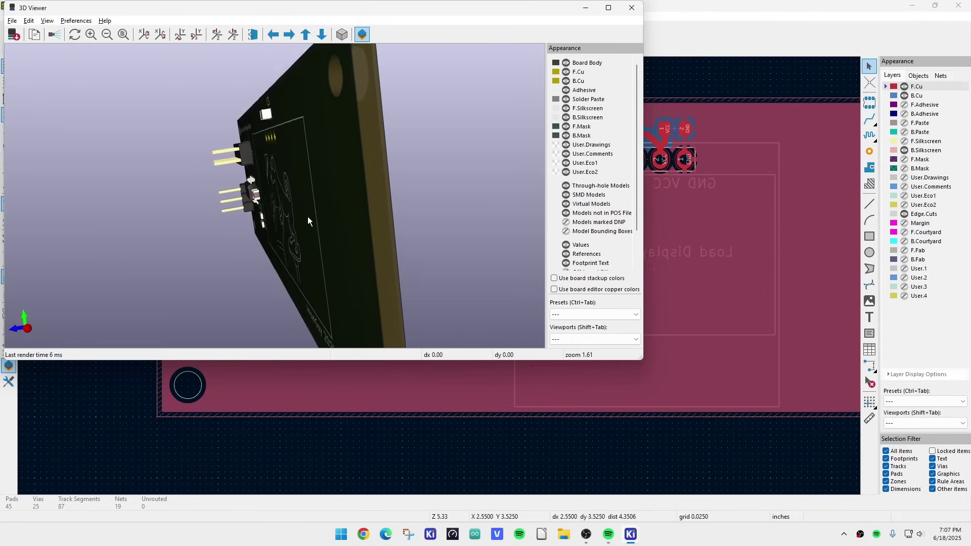
drag(315, 207, 492, 216)
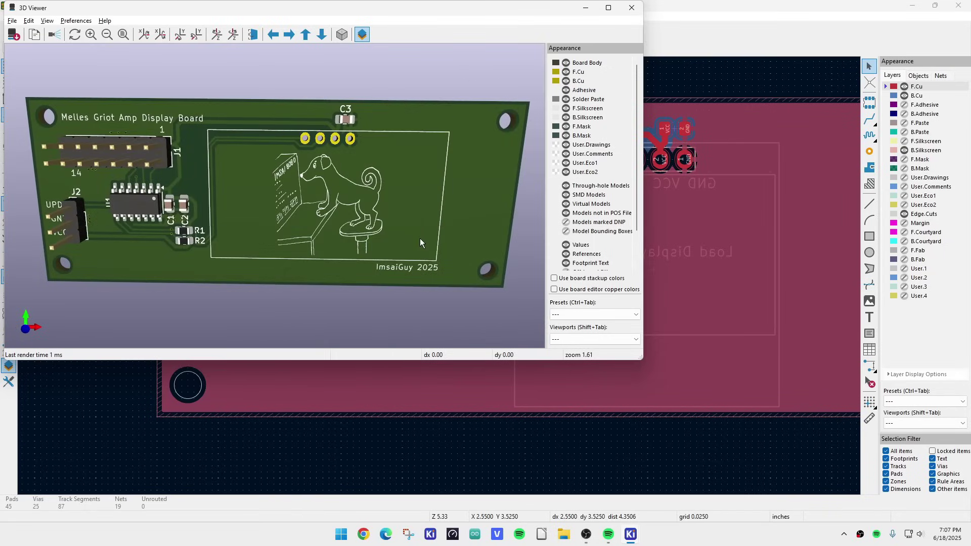
scroll(139, 168, up, 1)
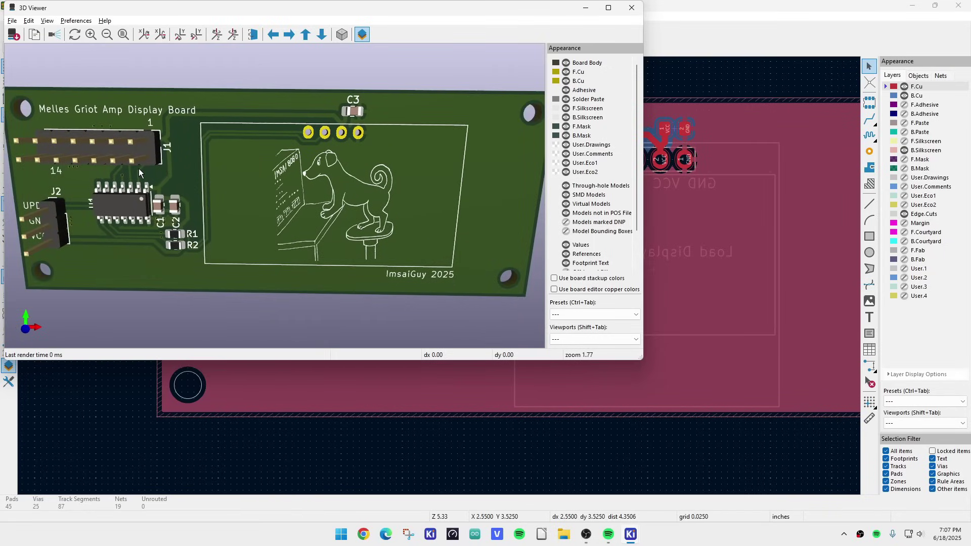
scroll(92, 177, down, 2)
drag(92, 177, 150, 198)
scroll(150, 198, up, 2)
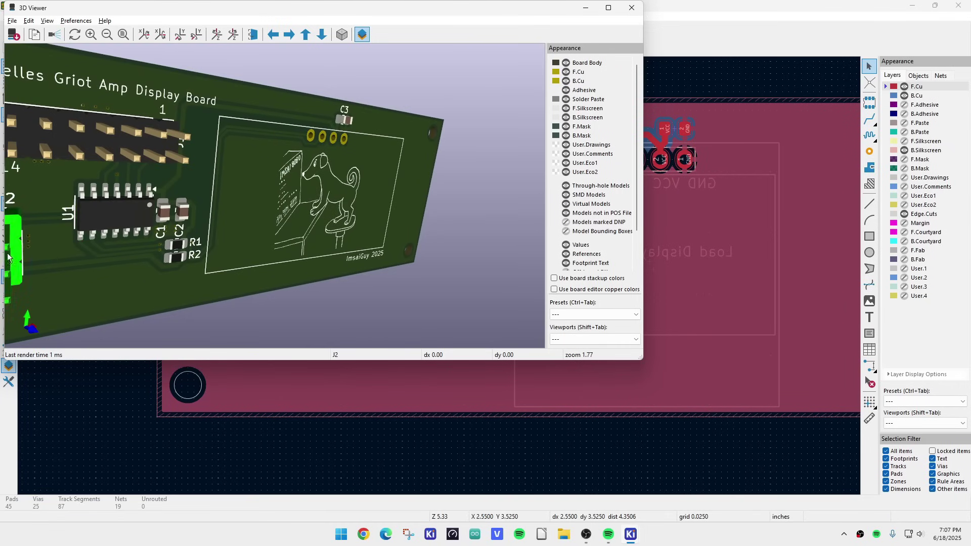
scroll(141, 220, down, 3)
scroll(141, 217, up, 2)
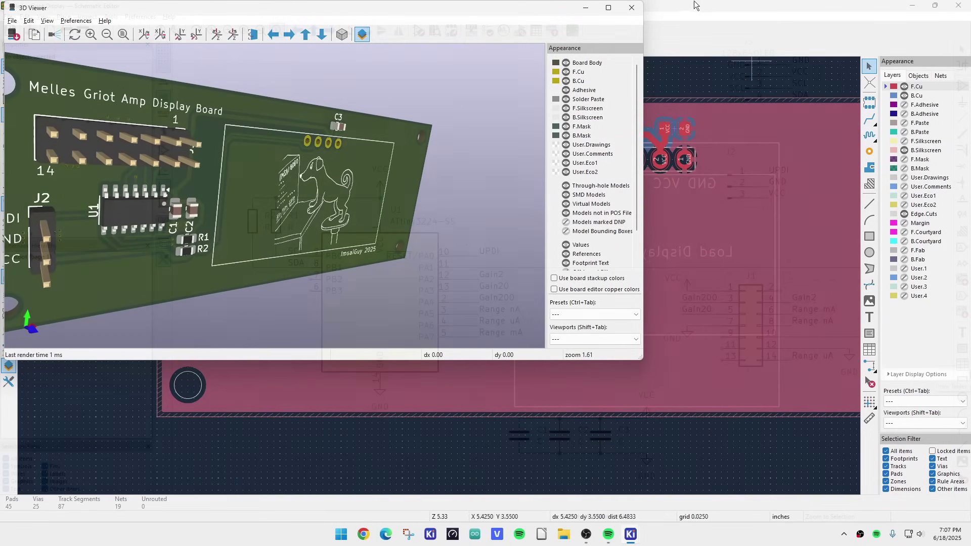